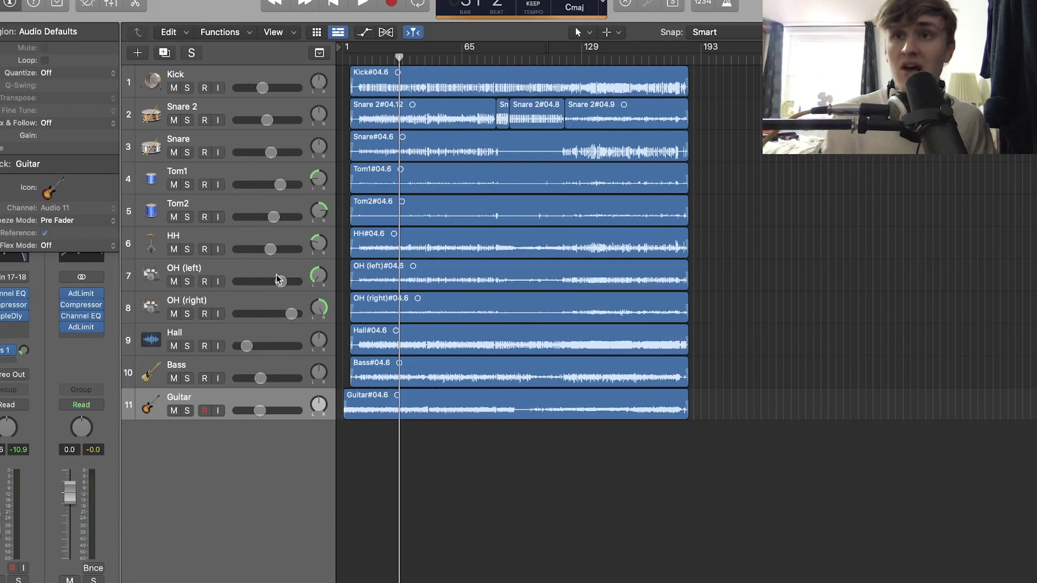
# - Select the eight drum tracks from Kick through OH (right) together with their regions
pyautogui.moveTo(241, 304); pyautogui.dragTo(241, 80)
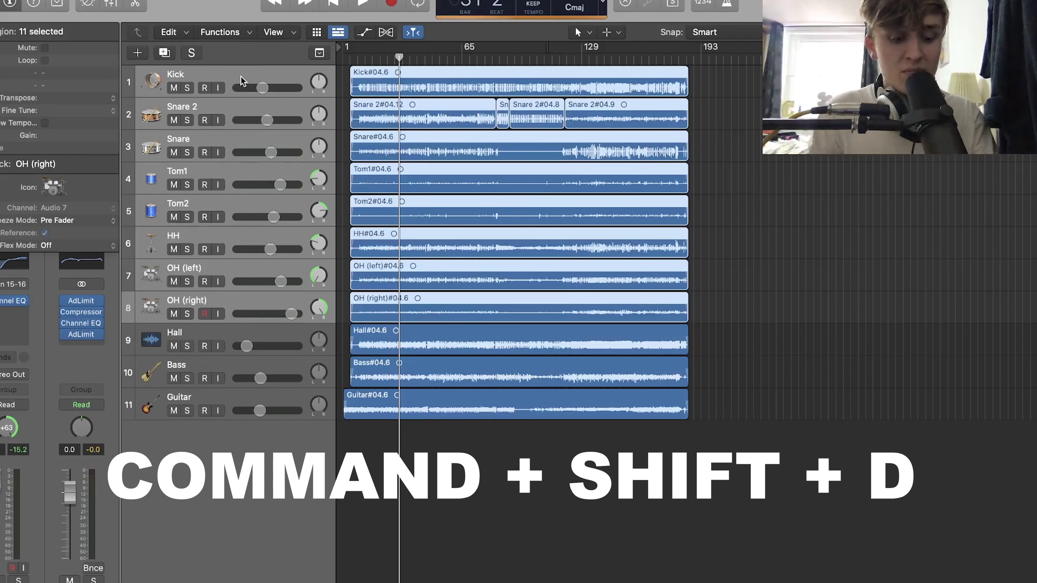
# - Create a summing stack from the selected drum tracks and start renaming the new Sum 2 stack
pyautogui.press('super+shift+d')
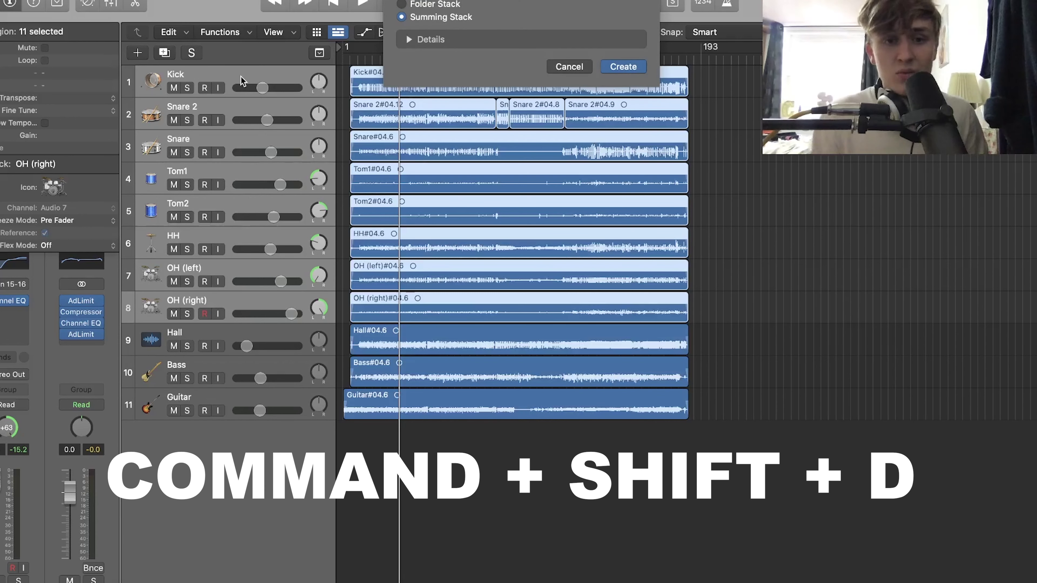
pyautogui.click(623, 66)
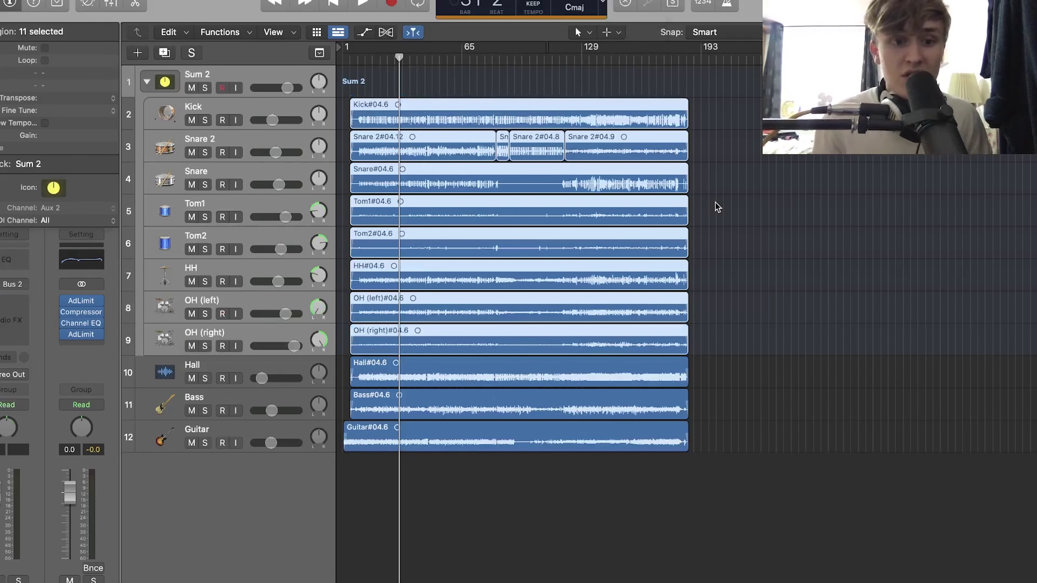
pyautogui.doubleClick(196, 74)
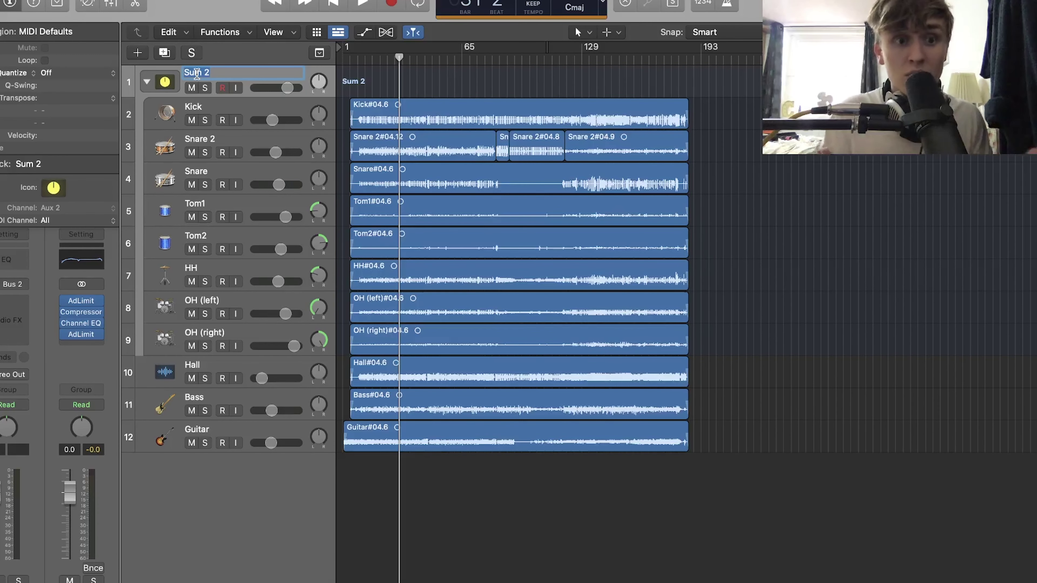
# - Name the summing stack 'Drums' and collapse it to hide its eight tracks
pyautogui.write('S')
pyautogui.write('Drums')
pyautogui.press('Return')
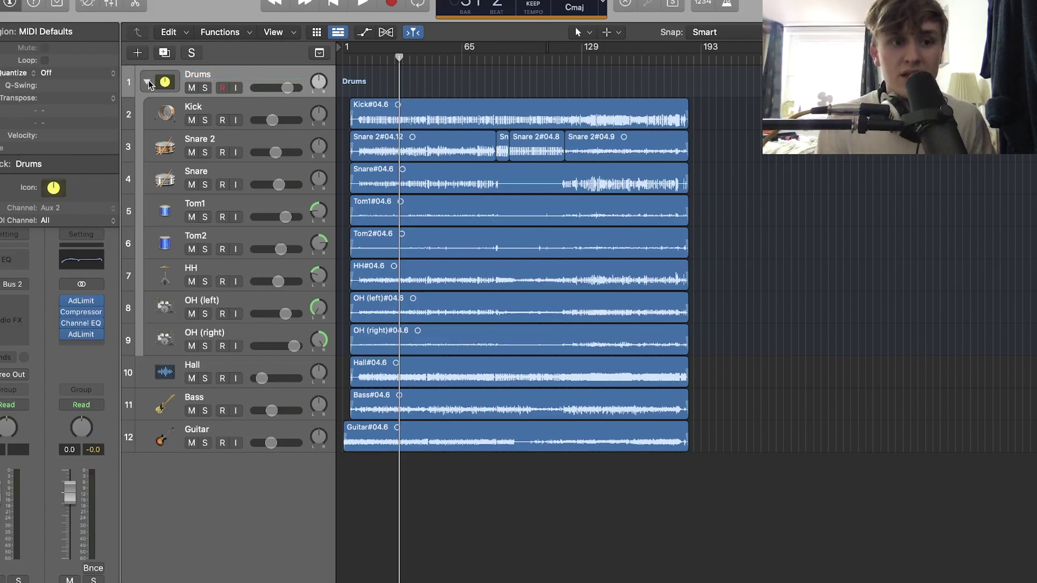
pyautogui.click(148, 83)
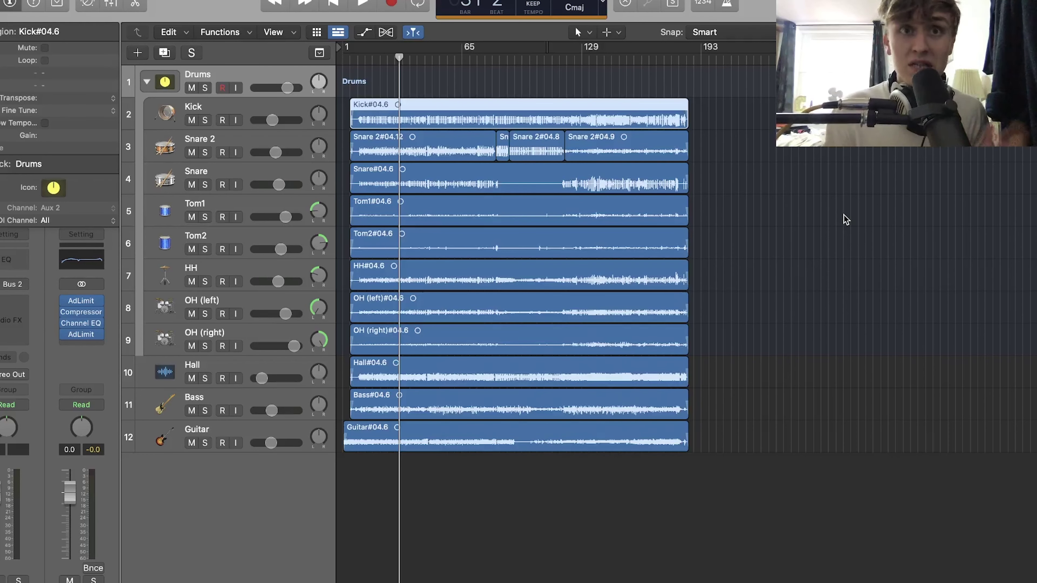
# - Colour the Kick and all other drum regions purple
pyautogui.hotkey('alt', 'c')
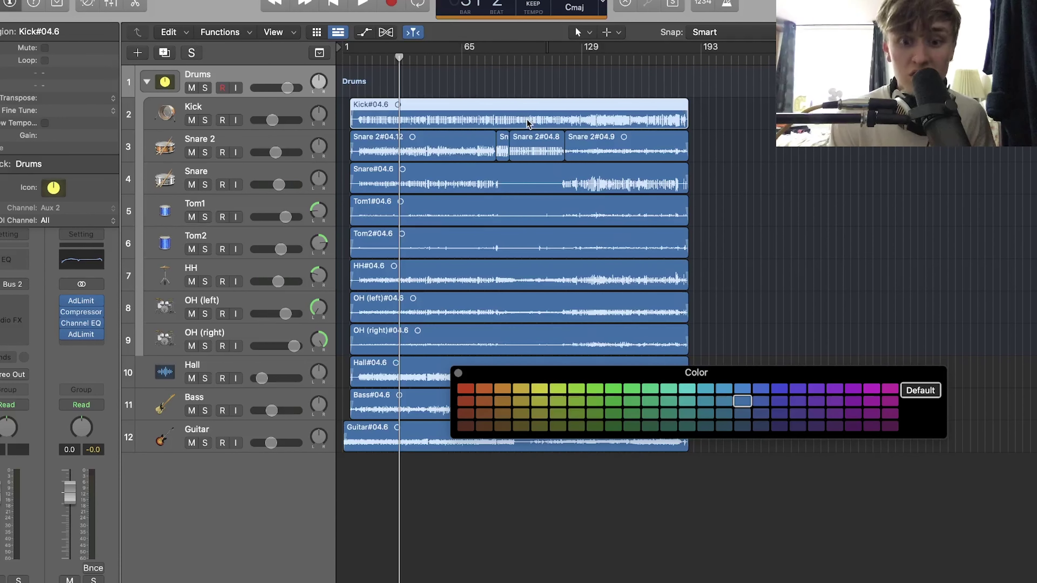
pyautogui.click(890, 390)
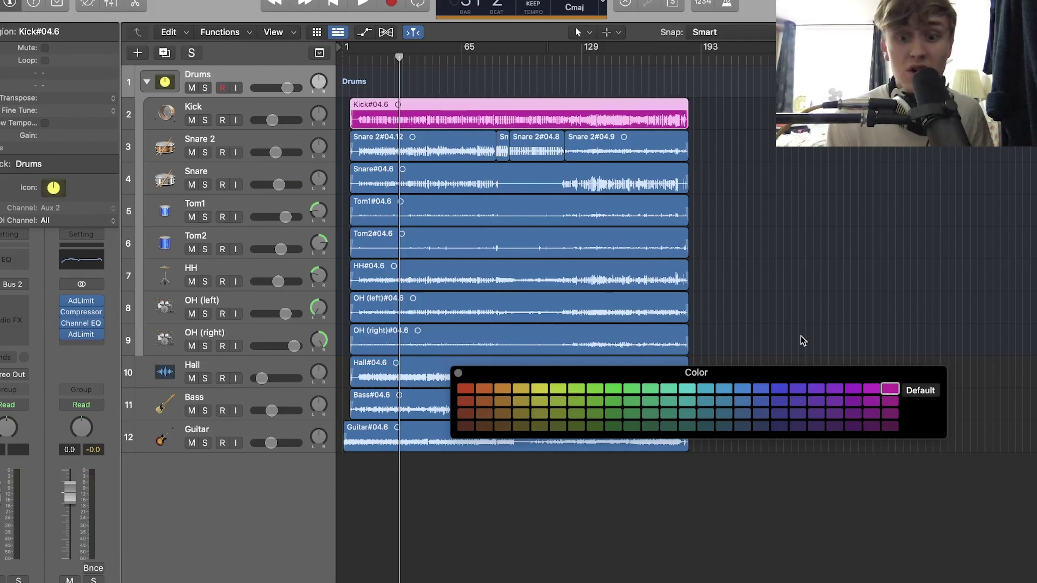
pyautogui.moveTo(803, 345); pyautogui.dragTo(421, 122)
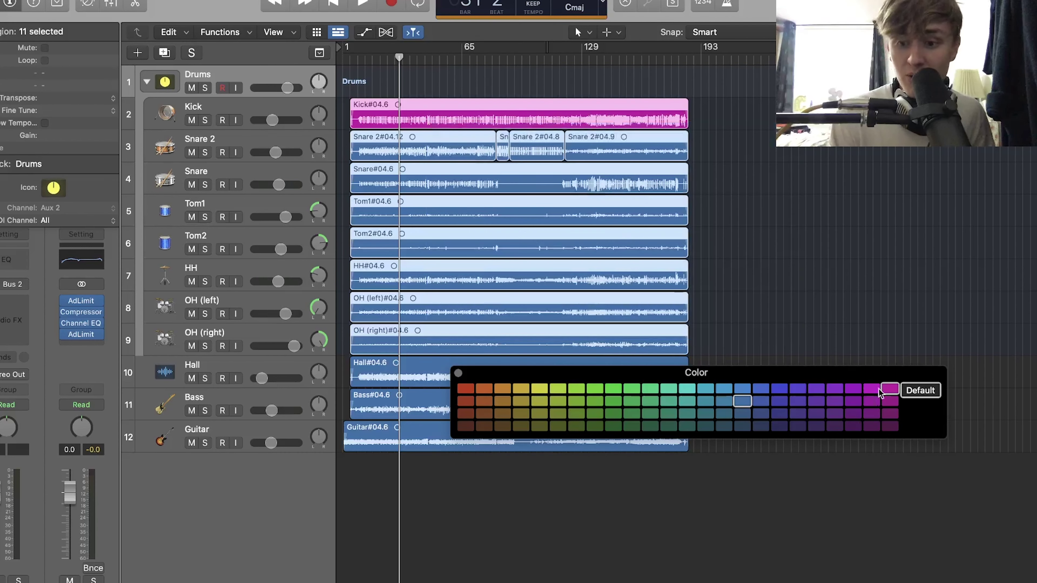
pyautogui.click(853, 388)
pyautogui.click(803, 320)
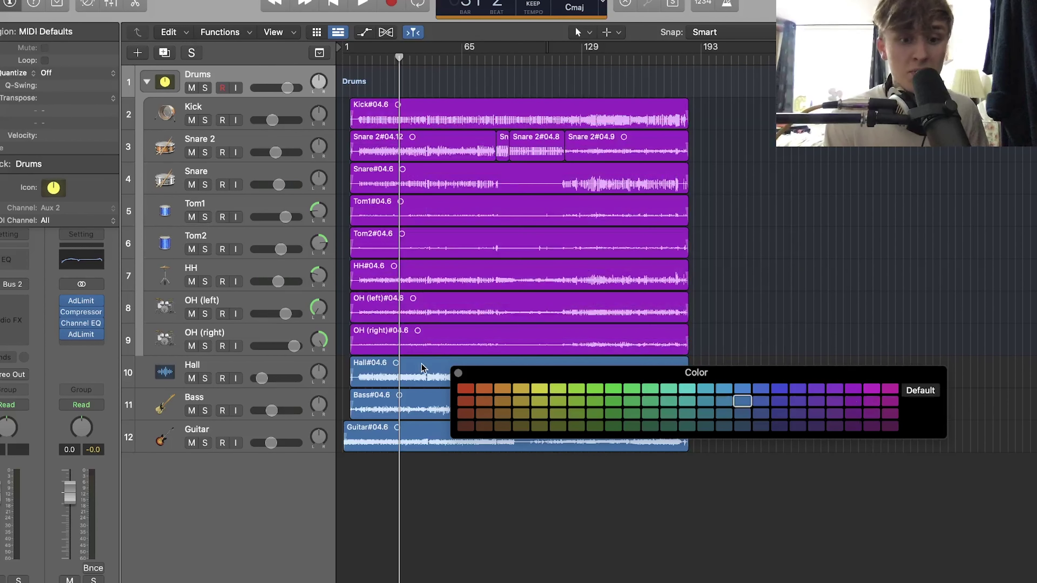
pyautogui.click(459, 373)
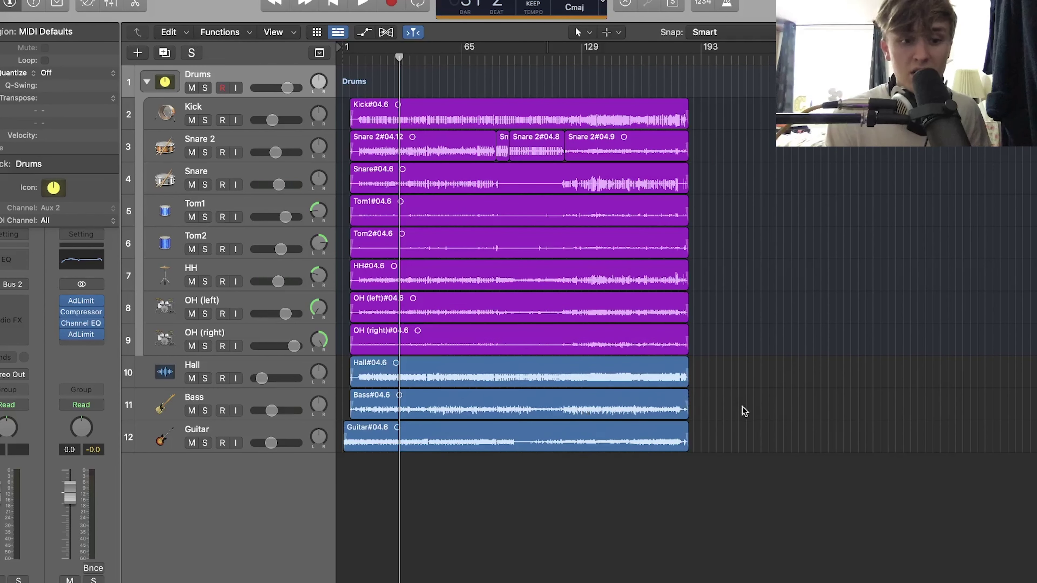
# - Colour the Bass region light blue
pyautogui.moveTo(733, 410); pyautogui.dragTo(456, 416)
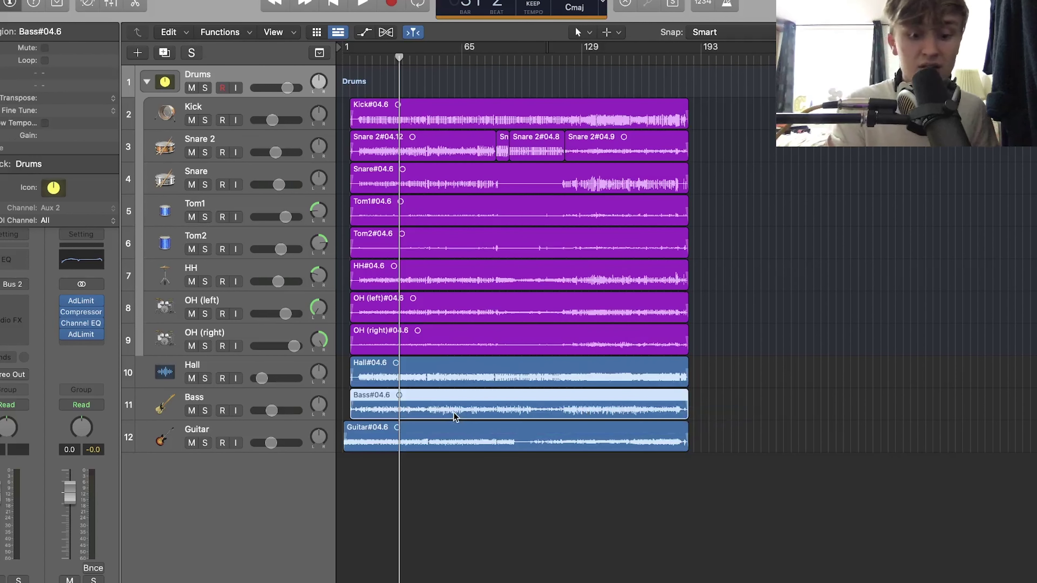
pyautogui.hotkey('alt', 'c')
pyautogui.click(690, 389)
pyautogui.click(790, 349)
pyautogui.click(459, 373)
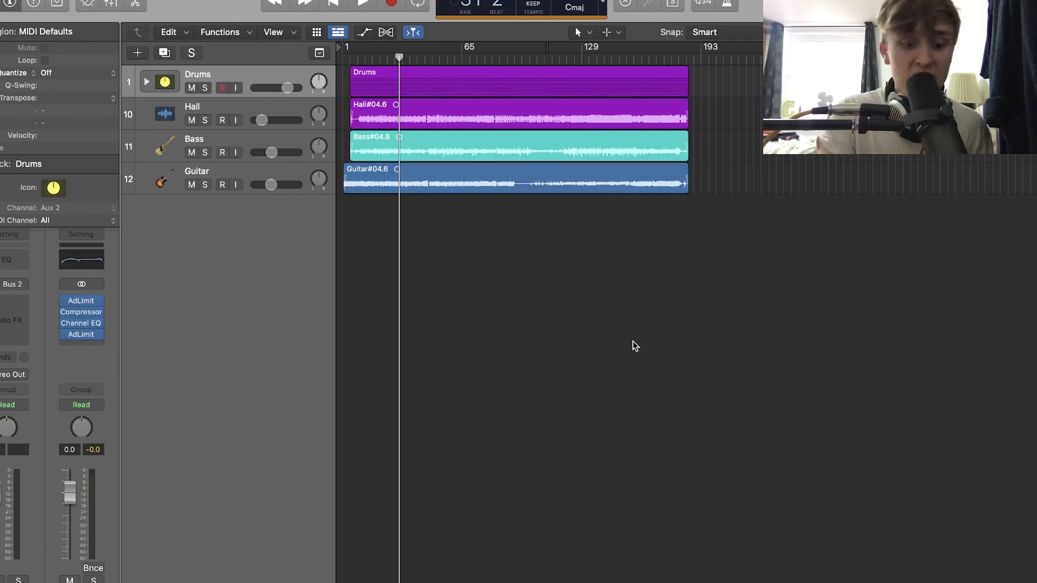
# - Open the Mixer and add a send on the Drums channel to Bus 1, creating Aux 1
pyautogui.press('x')
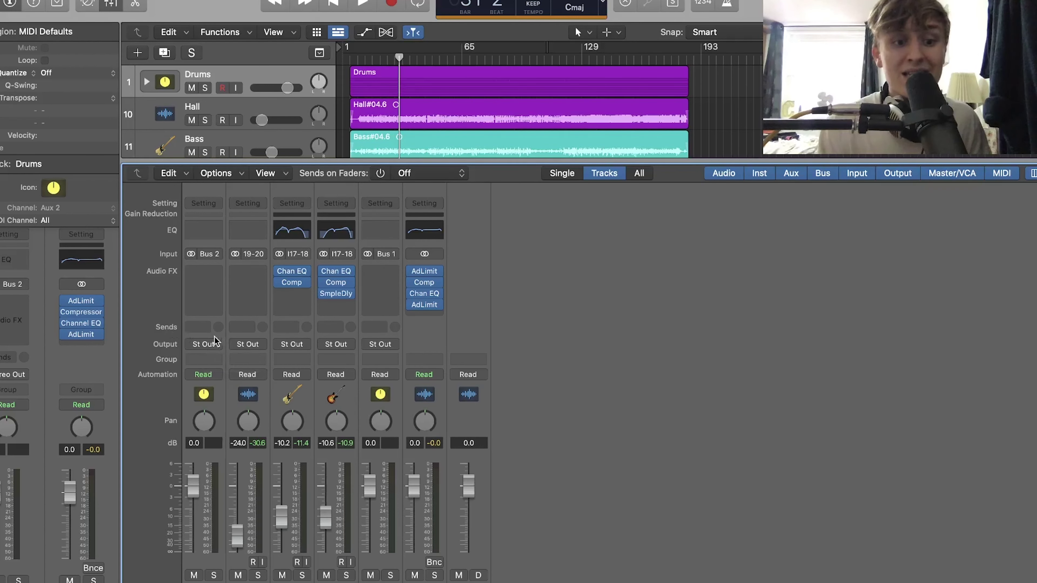
pyautogui.click(203, 327)
pyautogui.moveTo(212, 345)
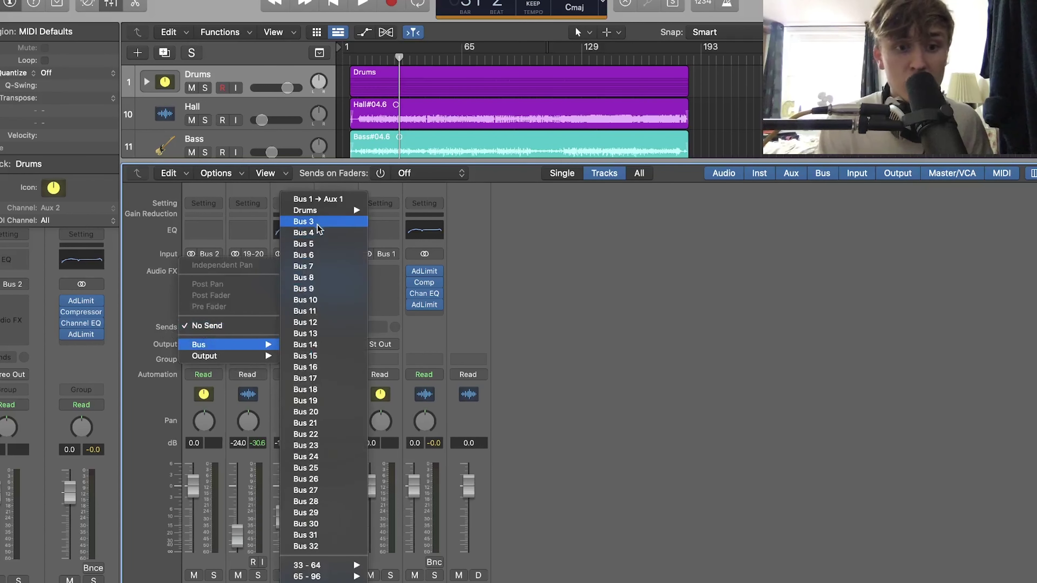
pyautogui.click(322, 201)
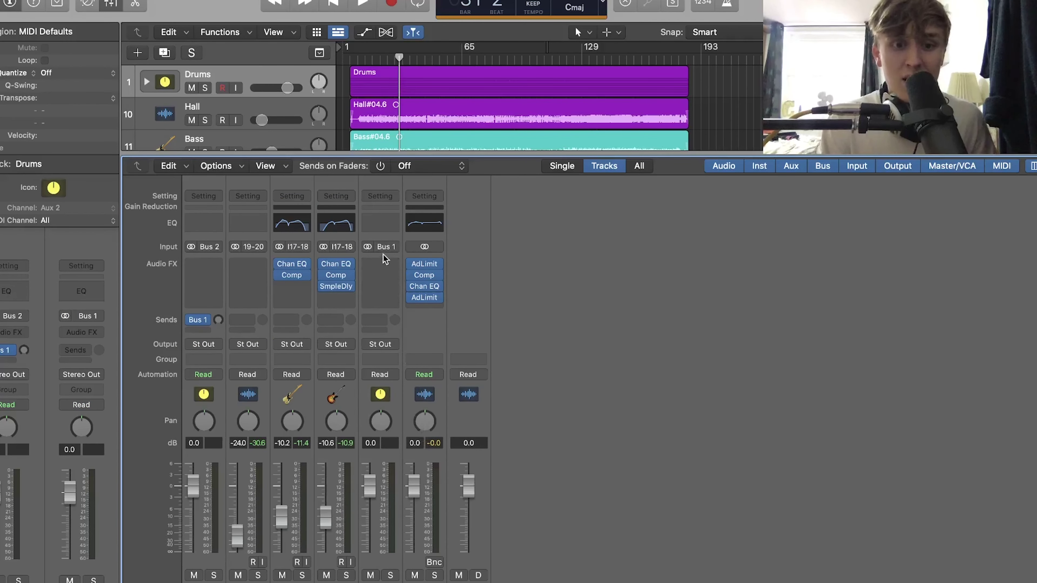
# - Load a stereo Space Designer reverb on Aux 1 and set its Wet level to 0 dB
pyautogui.click(381, 264)
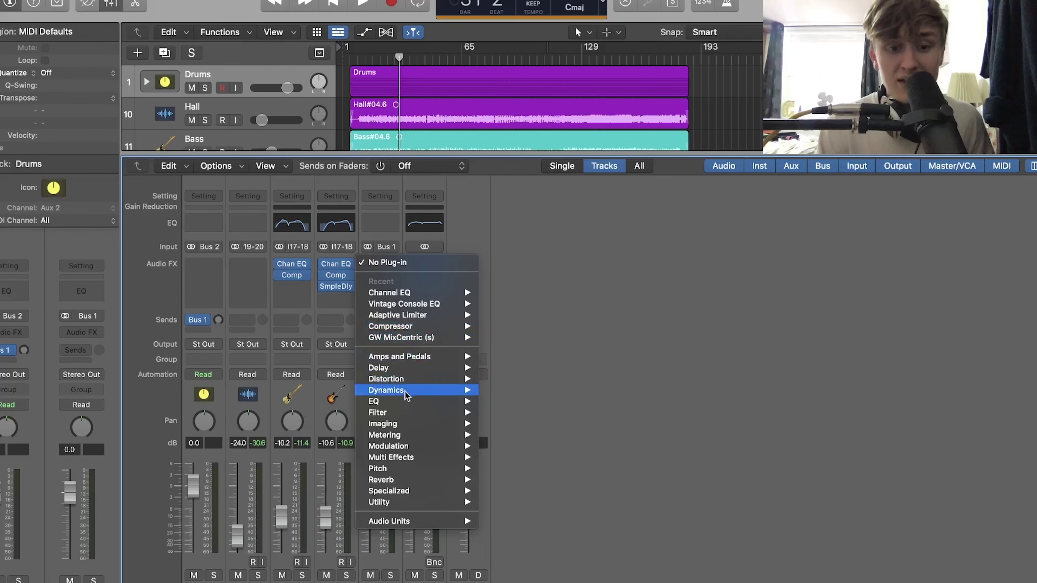
pyautogui.moveTo(404, 480)
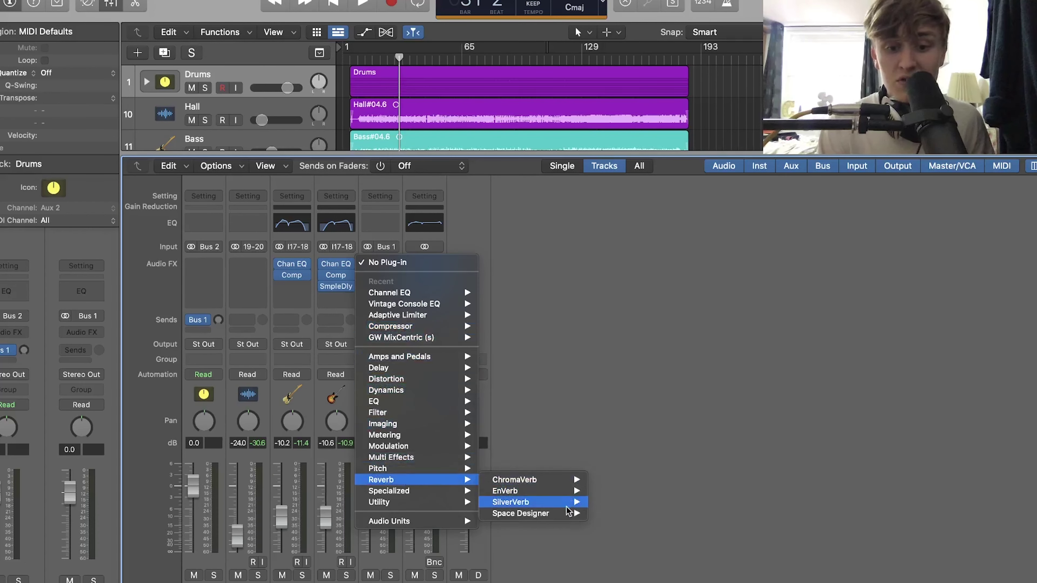
pyautogui.moveTo(526, 513)
pyautogui.click(617, 516)
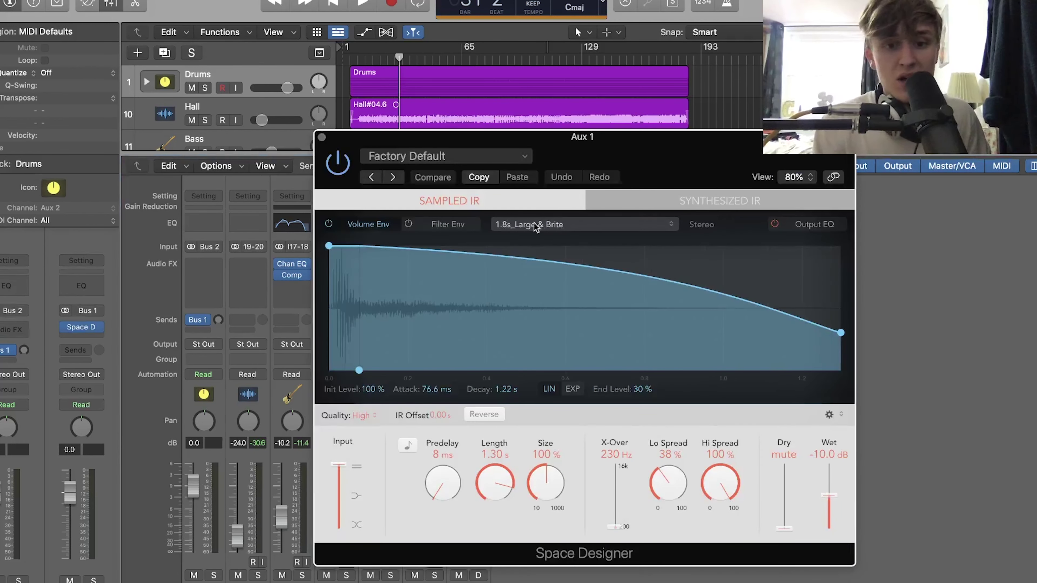
pyautogui.moveTo(832, 504); pyautogui.dragTo(830, 464)
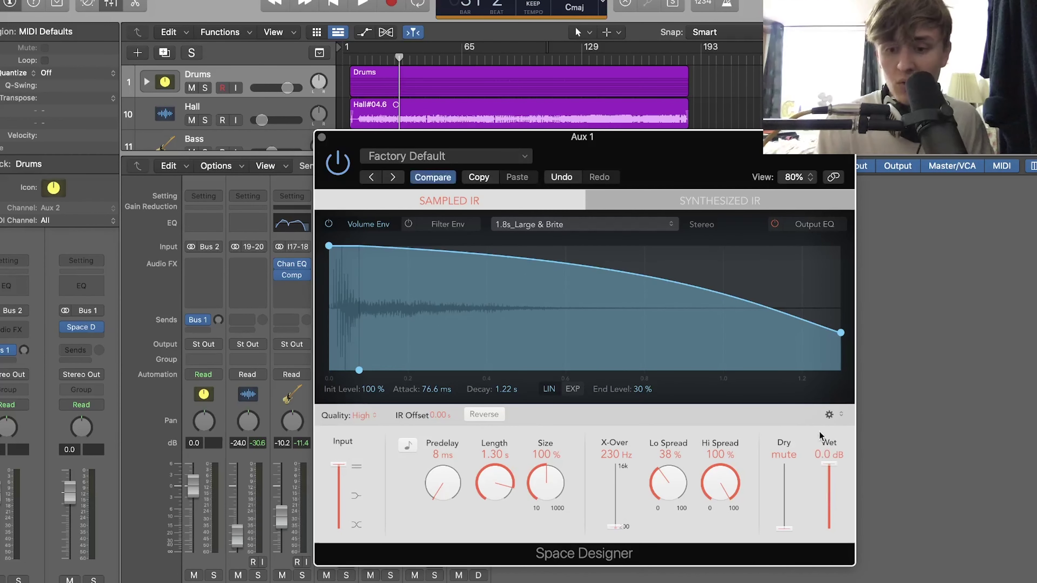
pyautogui.click(322, 137)
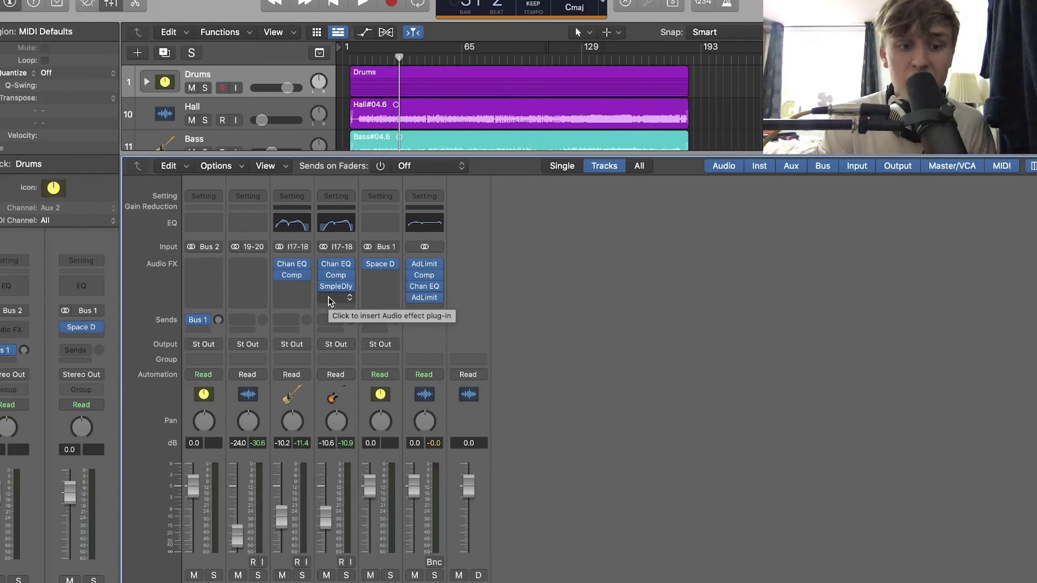
# - Audition the drums during playback and raise the Drums Bus 1 send to about -15.5 dB
pyautogui.press('space')
pyautogui.click(214, 575)
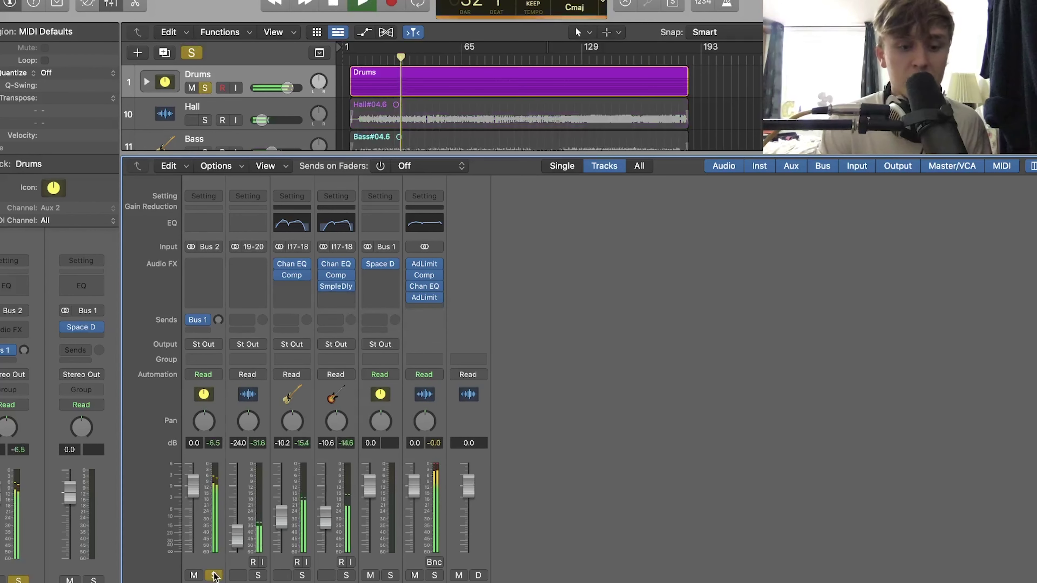
pyautogui.click(213, 575)
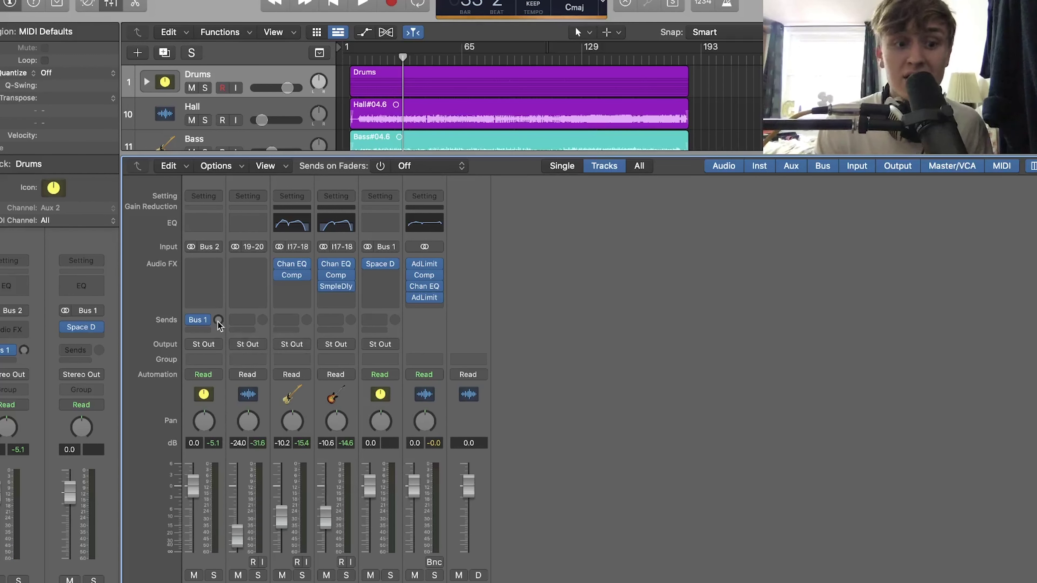
pyautogui.moveTo(219, 323); pyautogui.dragTo(218, 313)
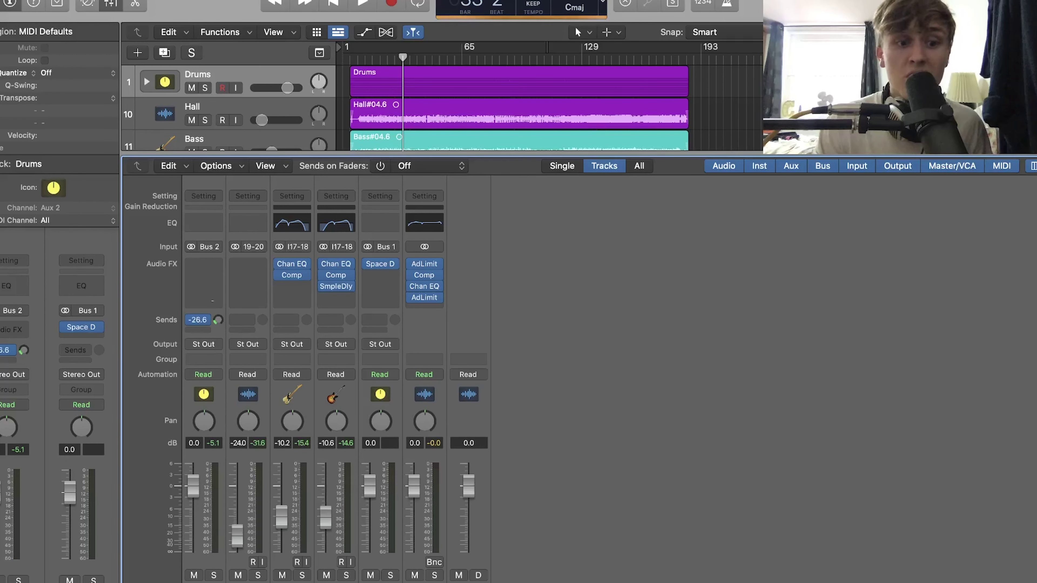
pyautogui.press('space')
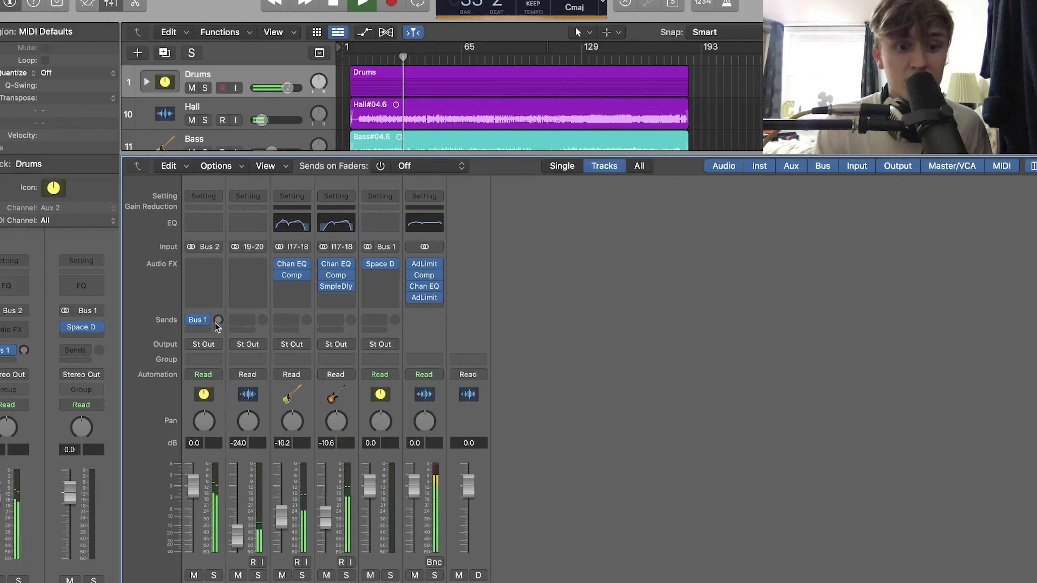
pyautogui.moveTo(218, 325); pyautogui.dragTo(218, 320)
pyautogui.press('space')
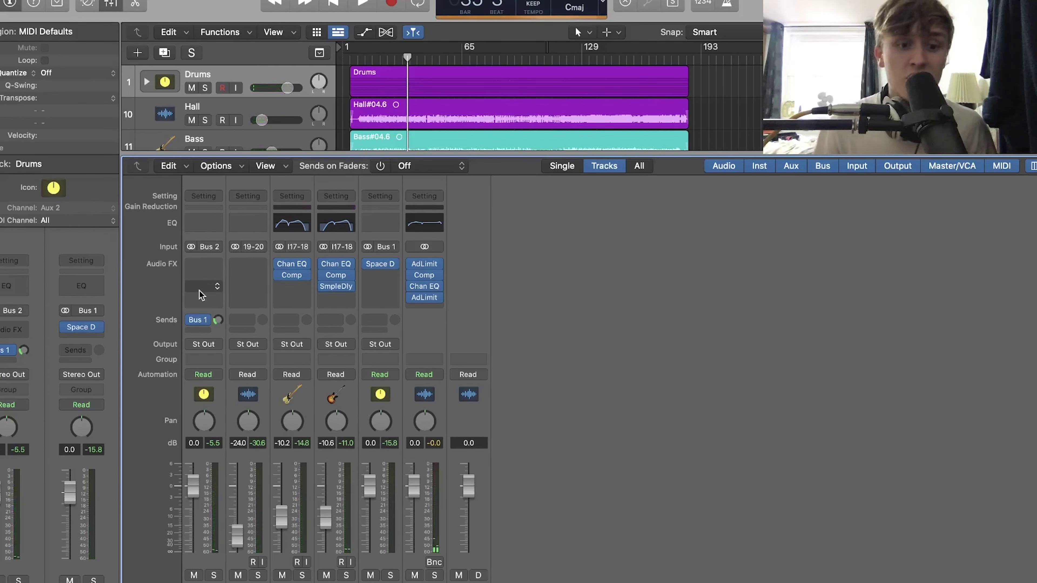
# - Add a Bus 1 send to Aux 1 on the Guitar channel
pyautogui.click(331, 321)
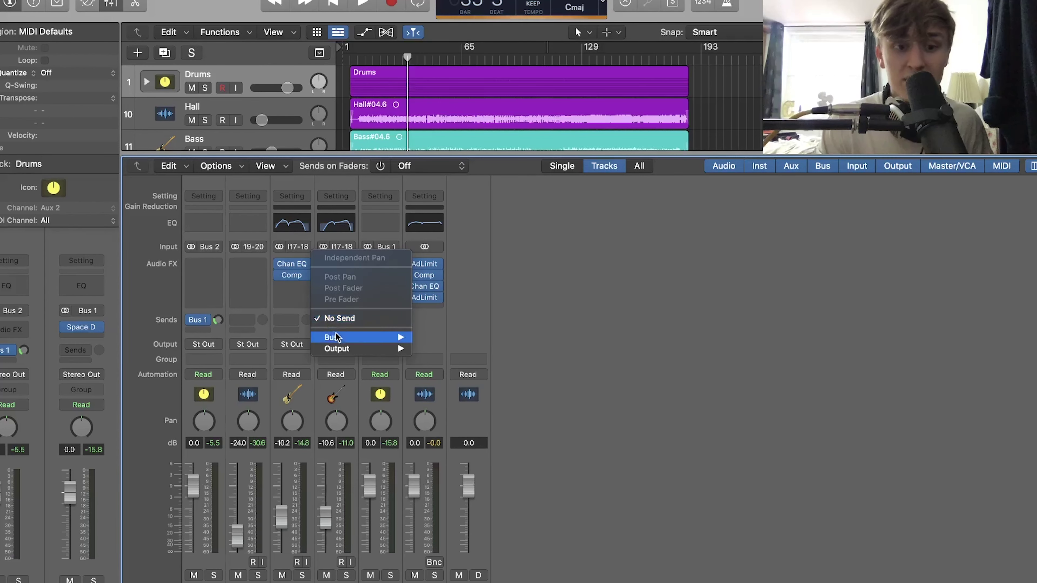
pyautogui.moveTo(328, 337)
pyautogui.click(454, 199)
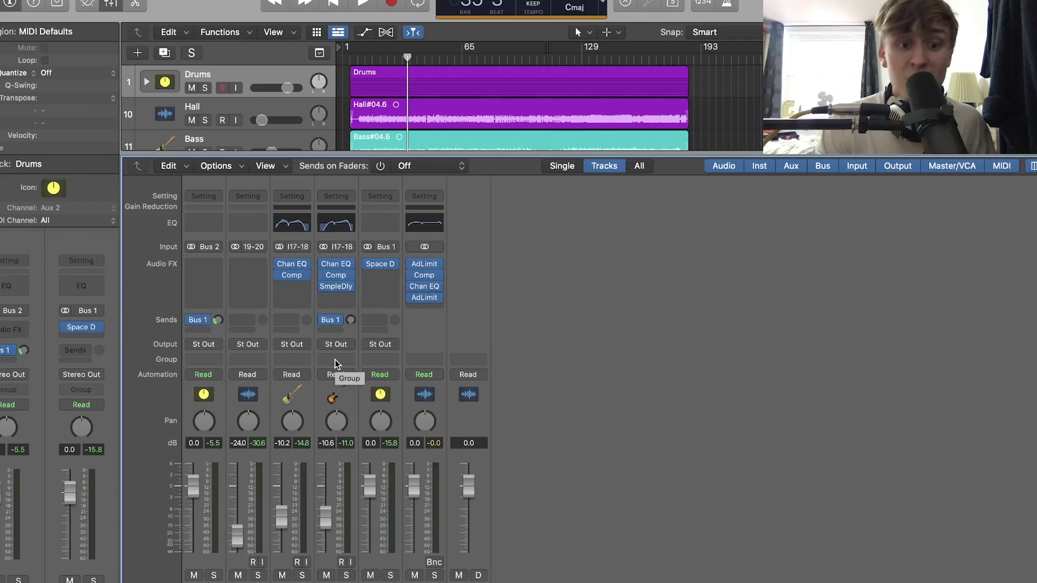
# - While playing back, set the Guitar send to -18.4 dB and the Drums send to -23.4 dB
pyautogui.press('space')
pyautogui.moveTo(350, 319); pyautogui.dragTo(350, 286)
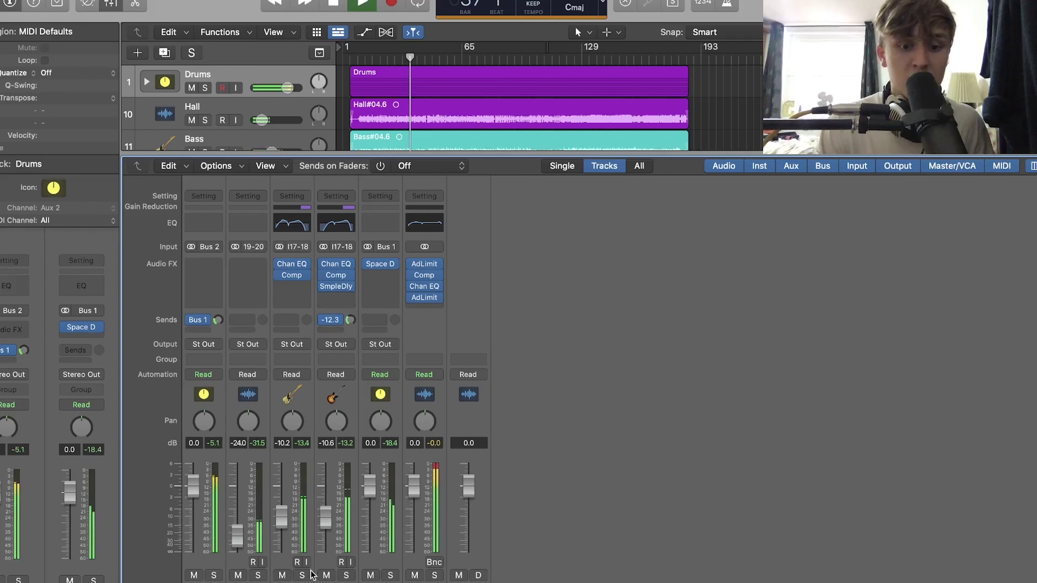
pyautogui.click(344, 576)
pyautogui.click(344, 575)
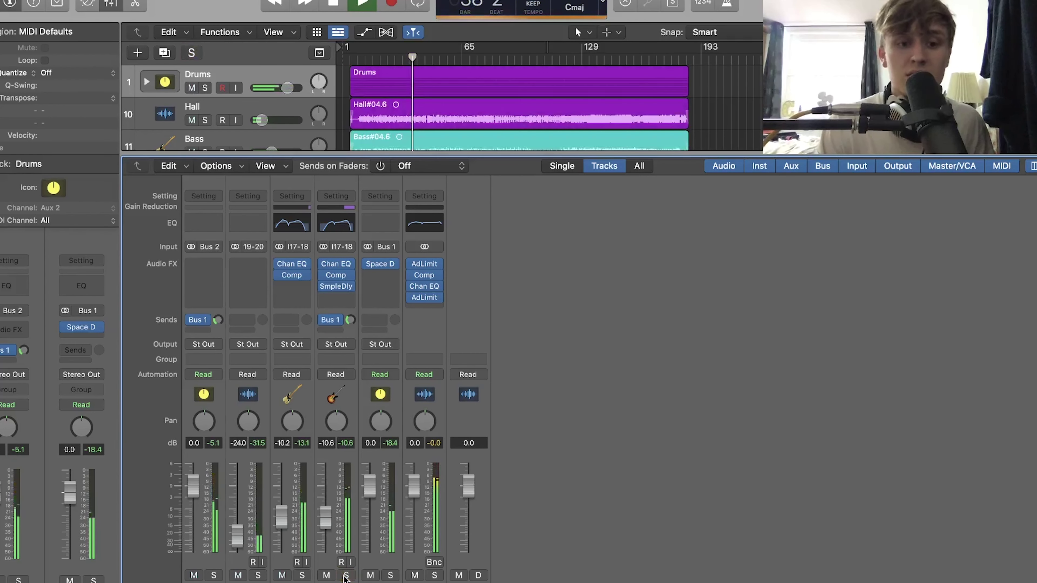
pyautogui.moveTo(350, 320); pyautogui.dragTo(347, 325)
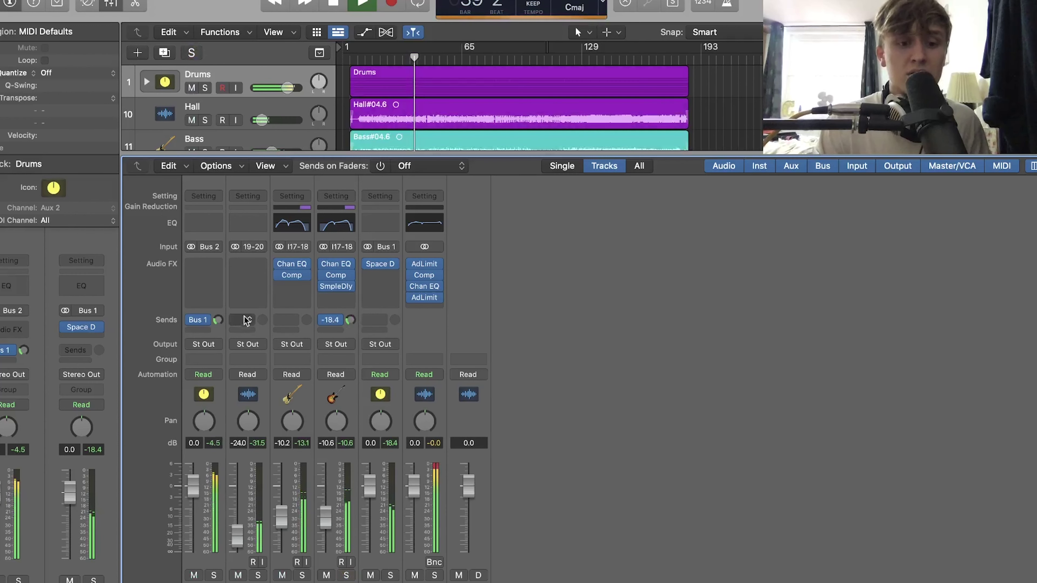
pyautogui.moveTo(218, 322); pyautogui.dragTo(216, 333)
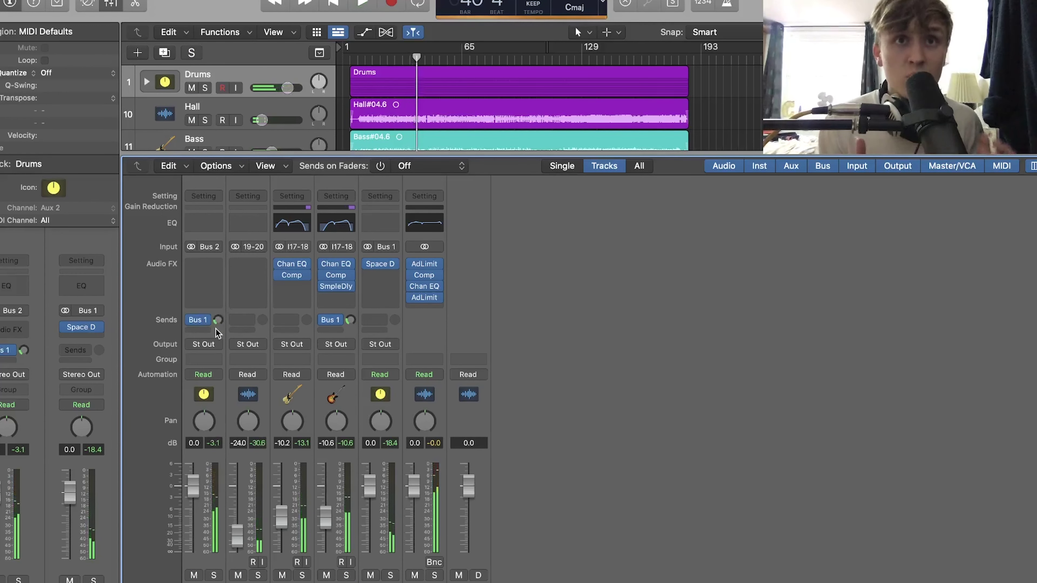